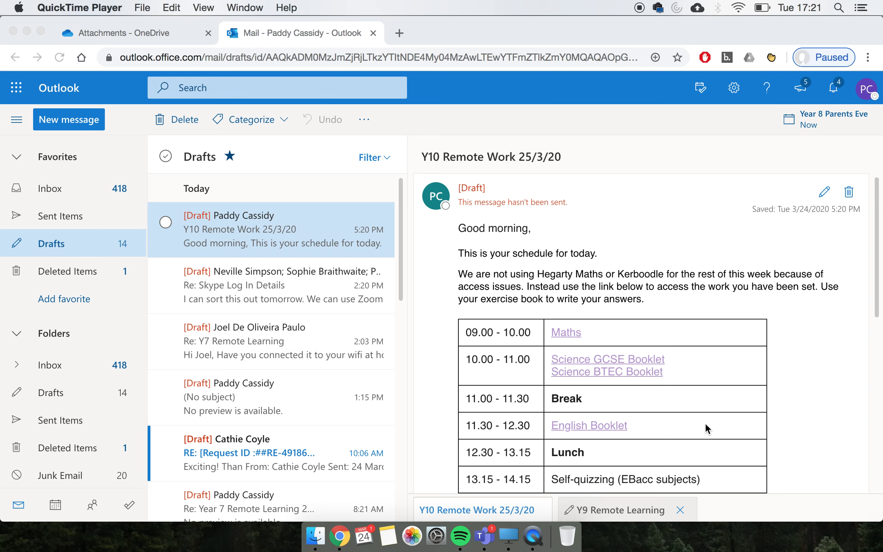
Pop the Y10 Remote Work 25/3/20 draft into its own window at the screen top and add a Bcc line
scroll(705, 426, down, 10)
scroll(706, 428, down, 5)
scroll(706, 427, up, 15)
click(818, 193)
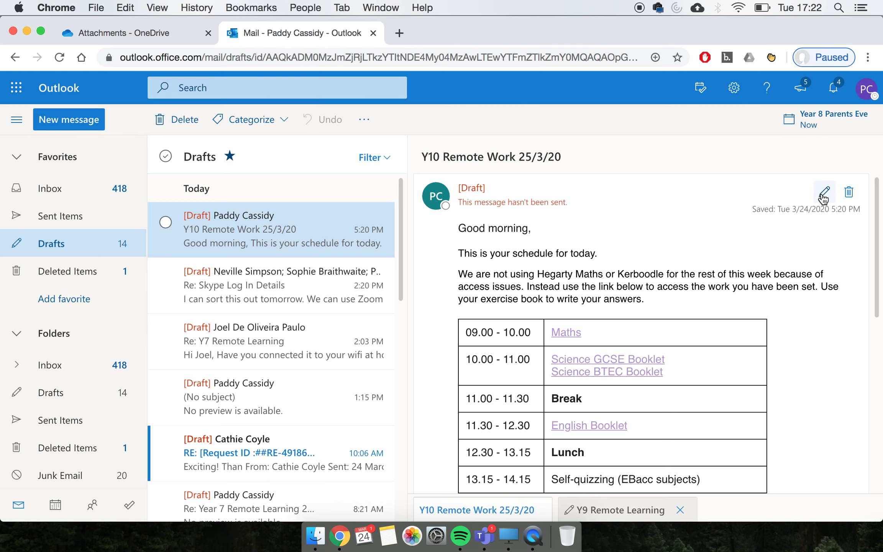
click(822, 196)
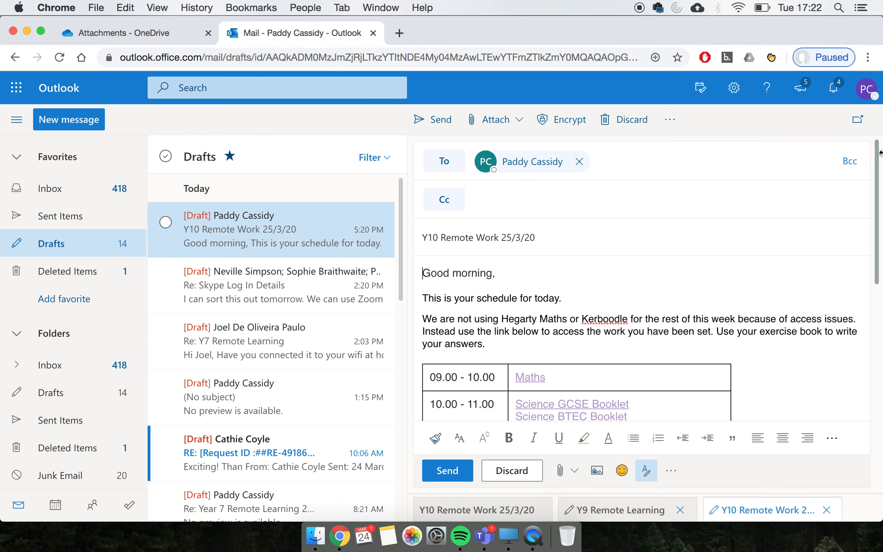
click(861, 120)
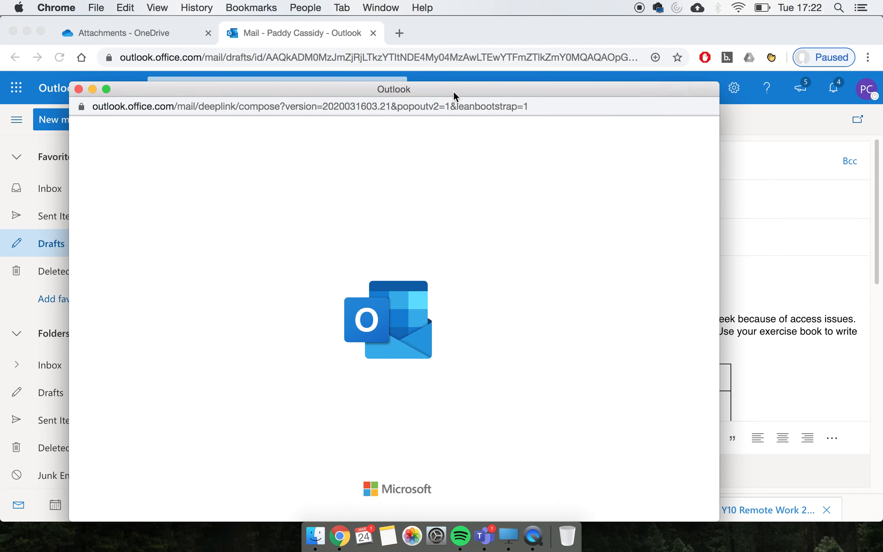
drag(451, 87, 452, 30)
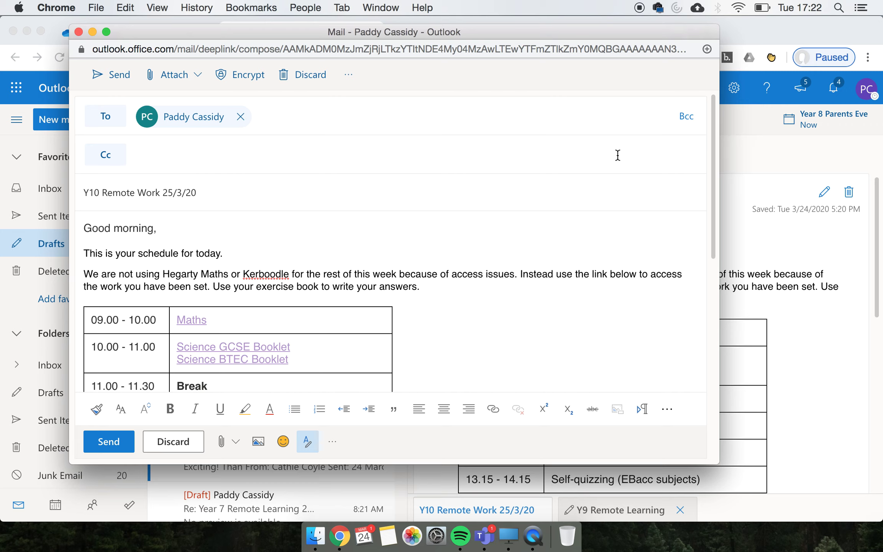
click(689, 117)
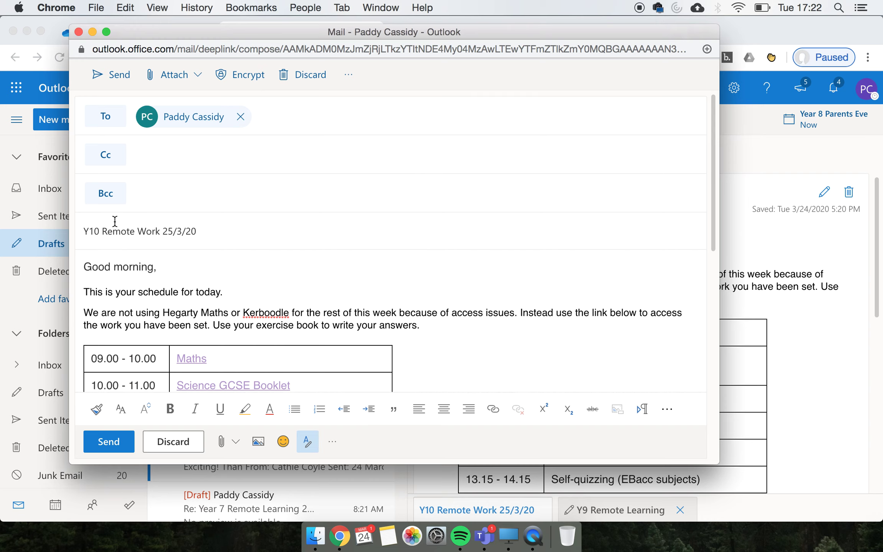
Open the Bcc picker on the Default Global Address List and search for '2019-7'
click(105, 206)
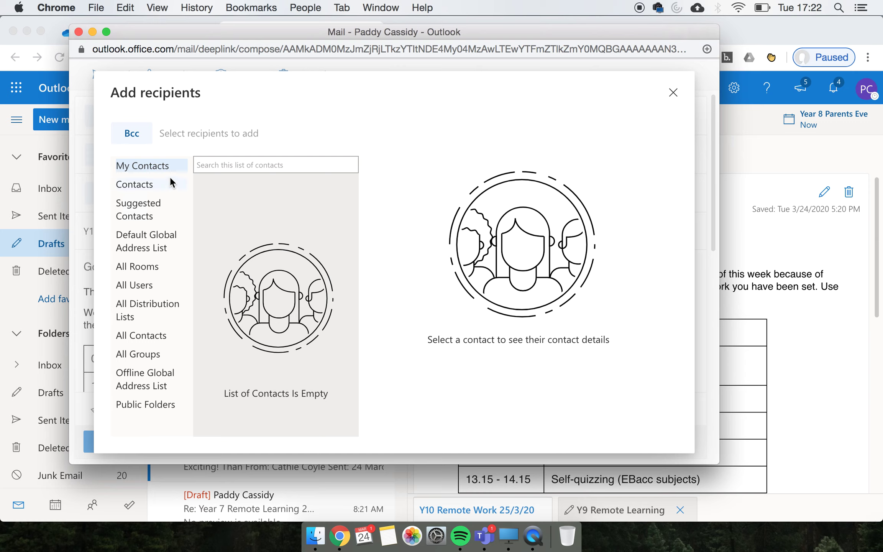
click(154, 236)
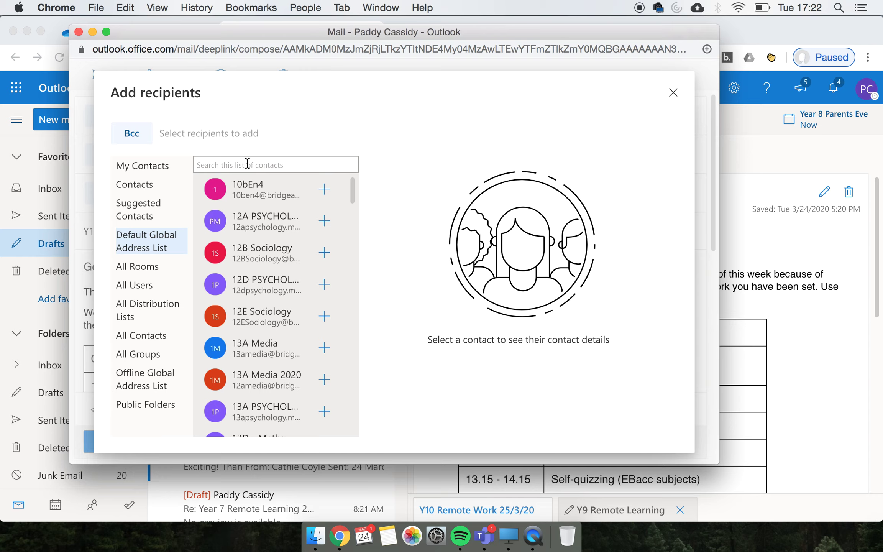
text(2019)
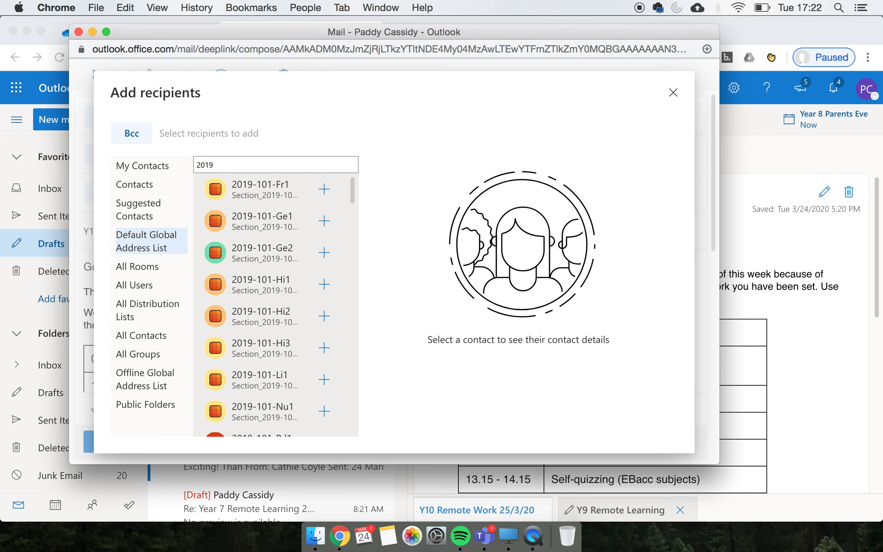
text(-7)
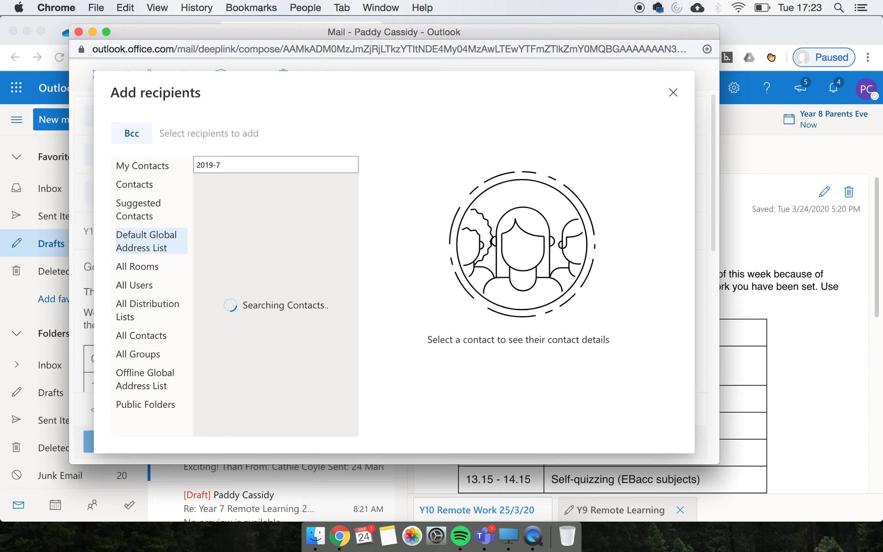
Change the address list search to '2019-10' and scroll through the matching class and tutor groups
scroll(297, 254, down, 6)
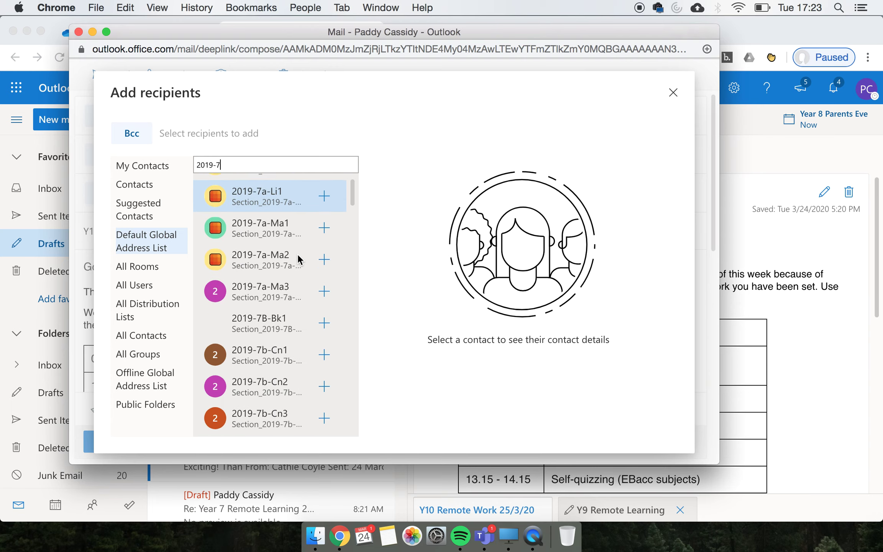
scroll(298, 254, down, 4)
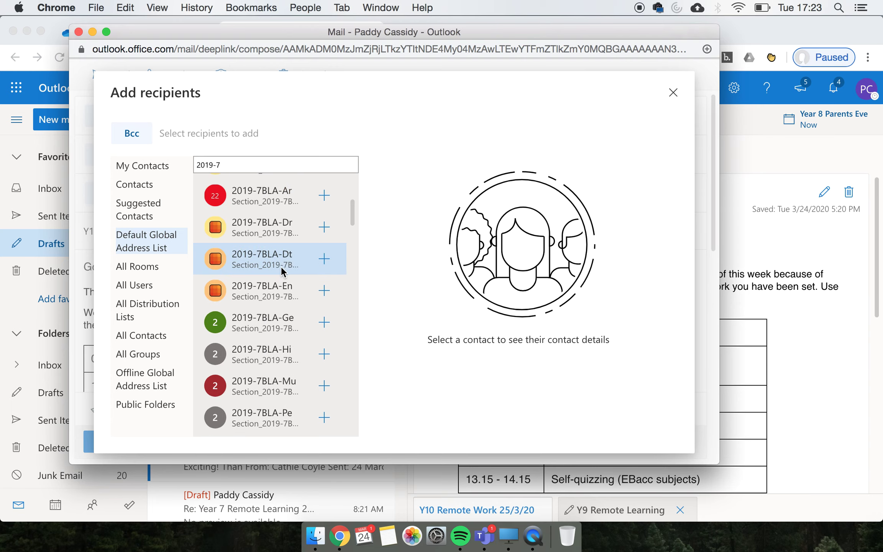
scroll(280, 384, down, 6)
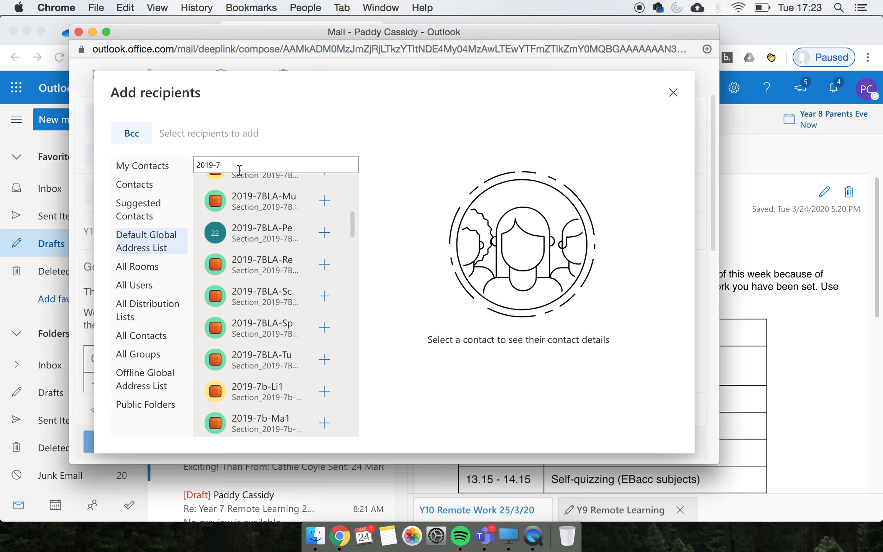
key(BackSpace)
text(10)
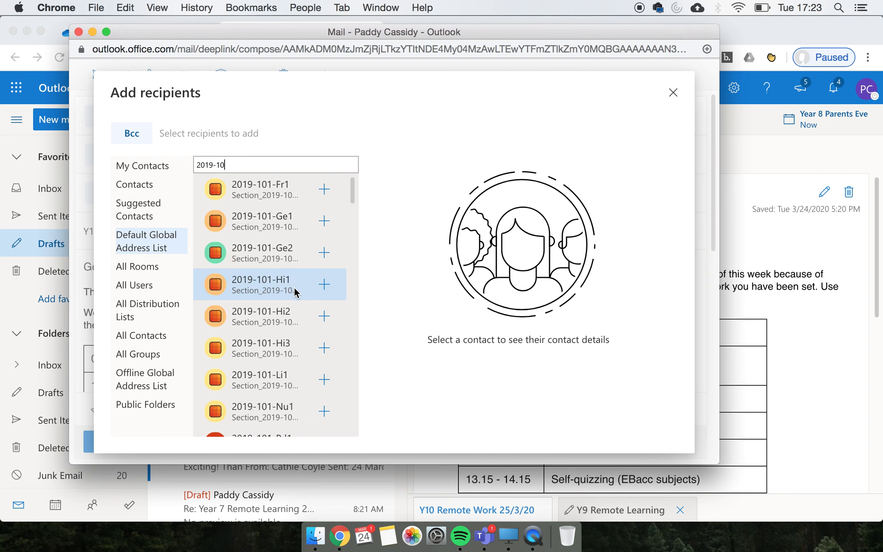
scroll(294, 287, down, 1)
scroll(294, 288, down, 10)
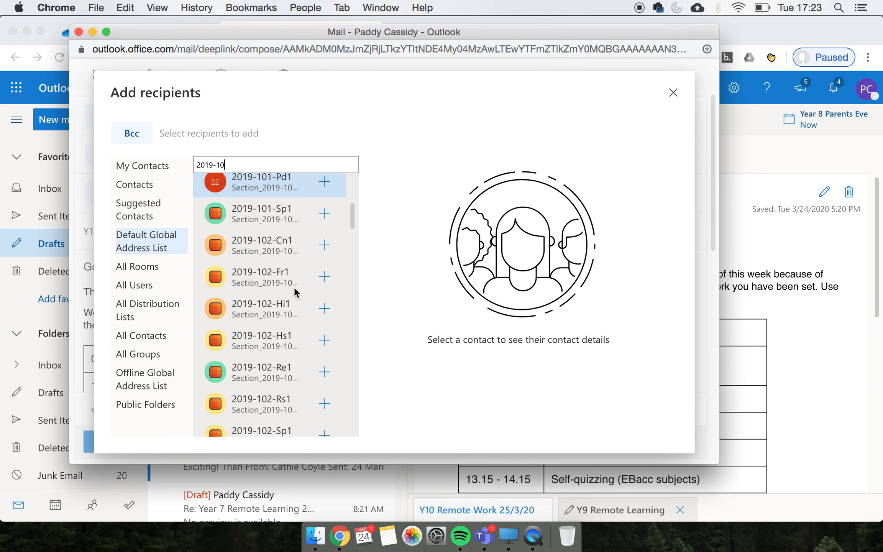
scroll(294, 287, down, 6)
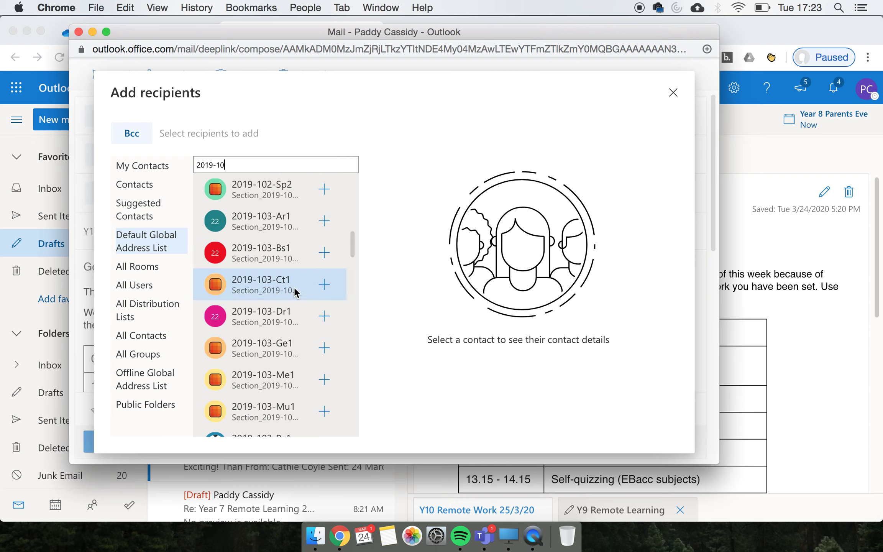
scroll(294, 287, down, 5)
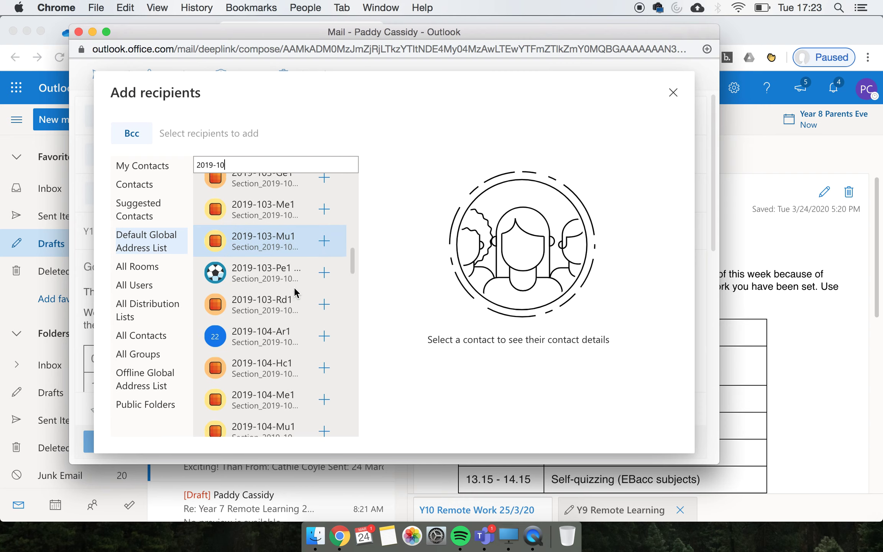
scroll(294, 287, down, 4)
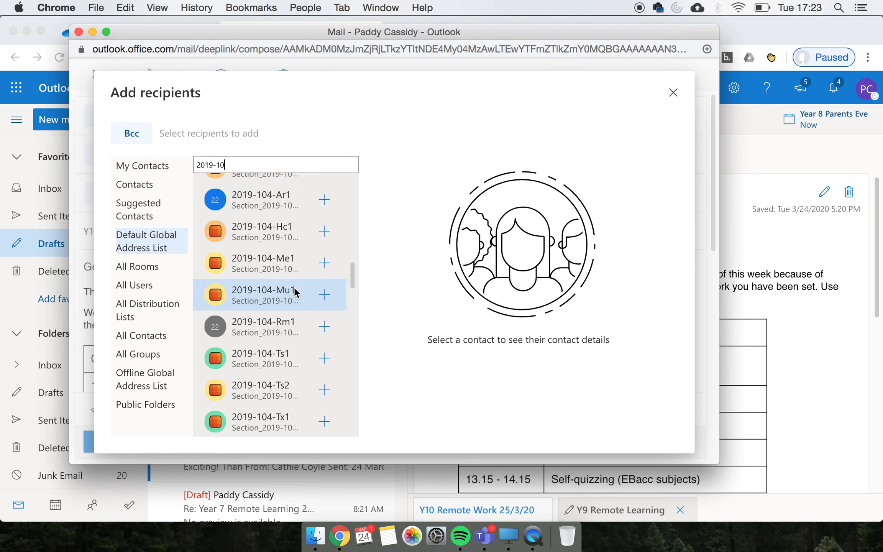
scroll(294, 288, down, 2)
scroll(294, 287, down, 8)
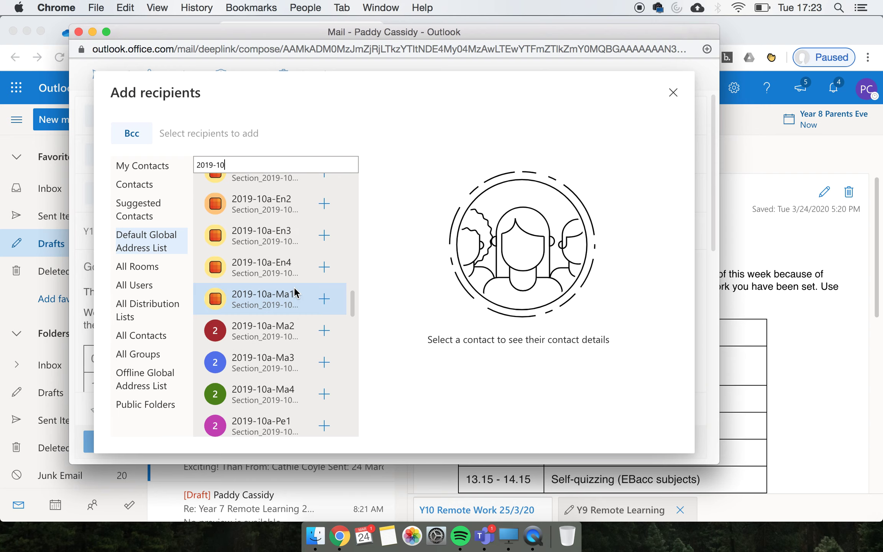
scroll(294, 288, down, 11)
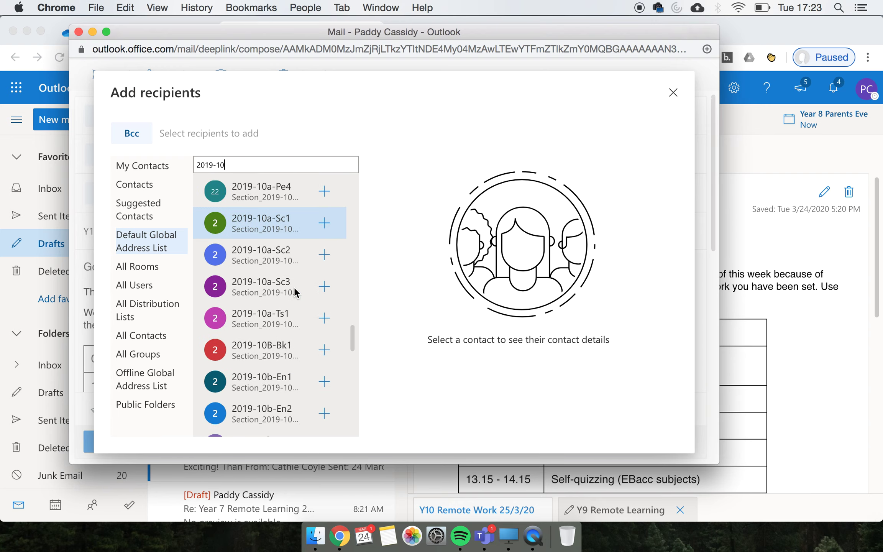
scroll(294, 288, down, 8)
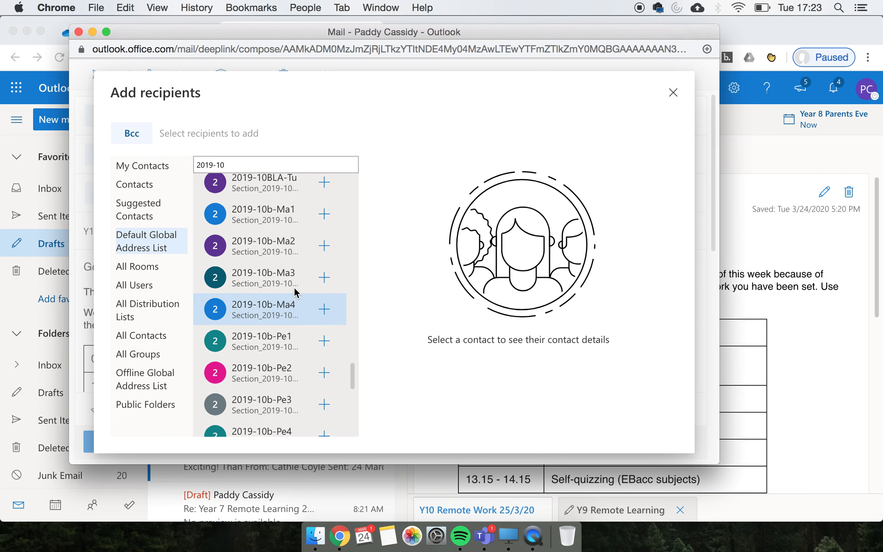
scroll(294, 287, up, 6)
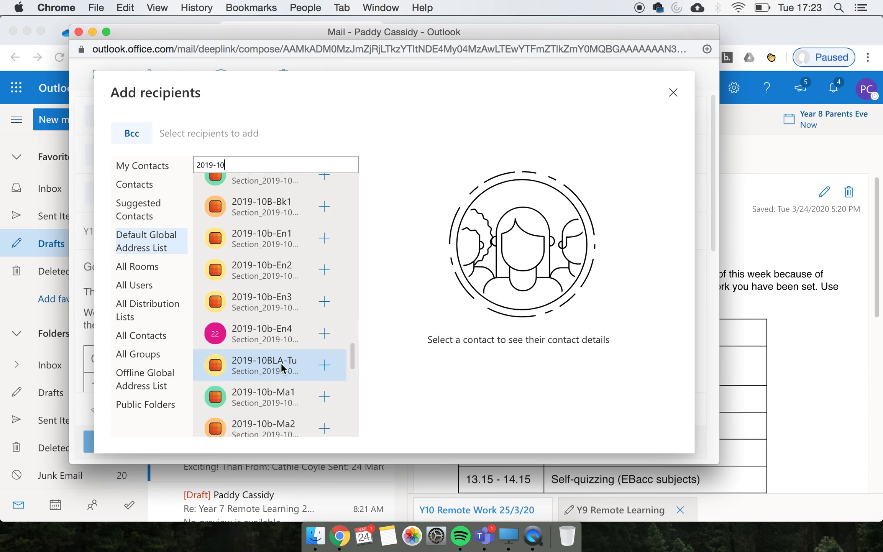
Add the 2019-10 BLA, KEW, LAM, MIL, SOU and VAU tutor groups to Bcc and close the picker
click(324, 365)
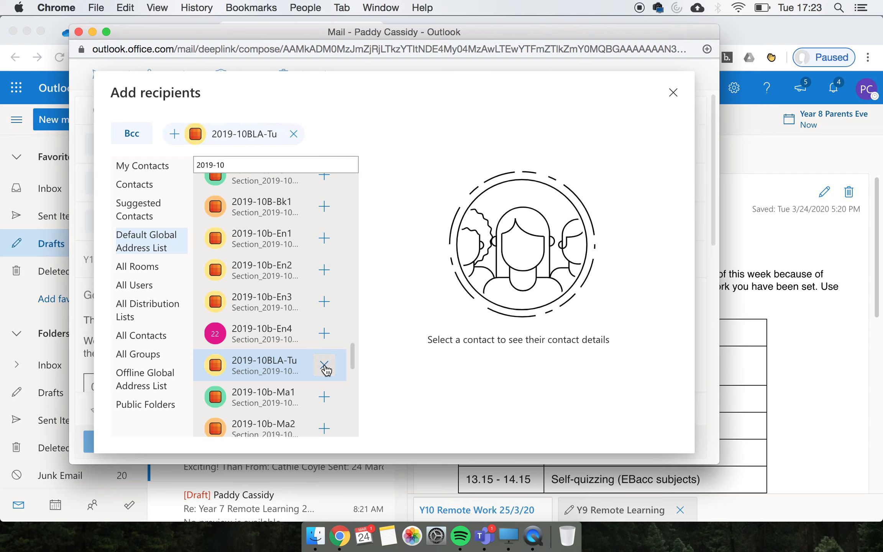
scroll(325, 369, down, 3)
scroll(325, 369, down, 7)
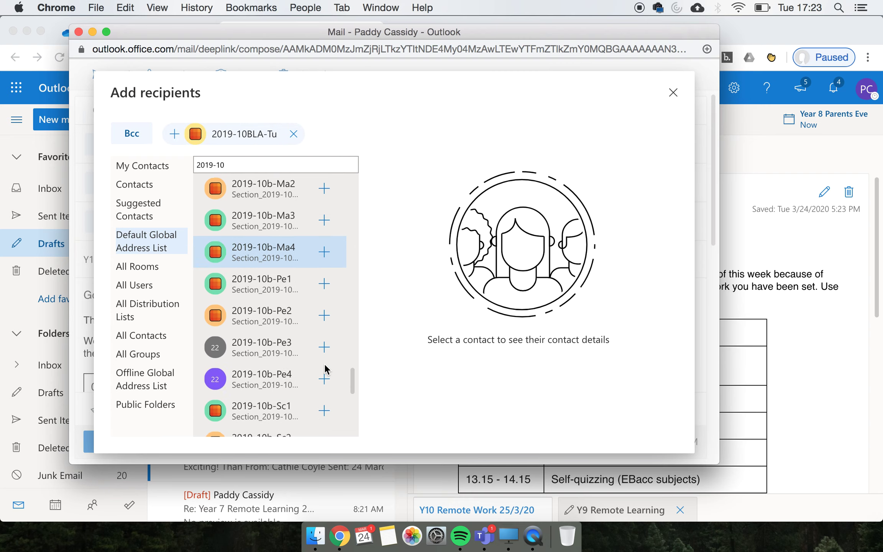
scroll(325, 369, down, 2)
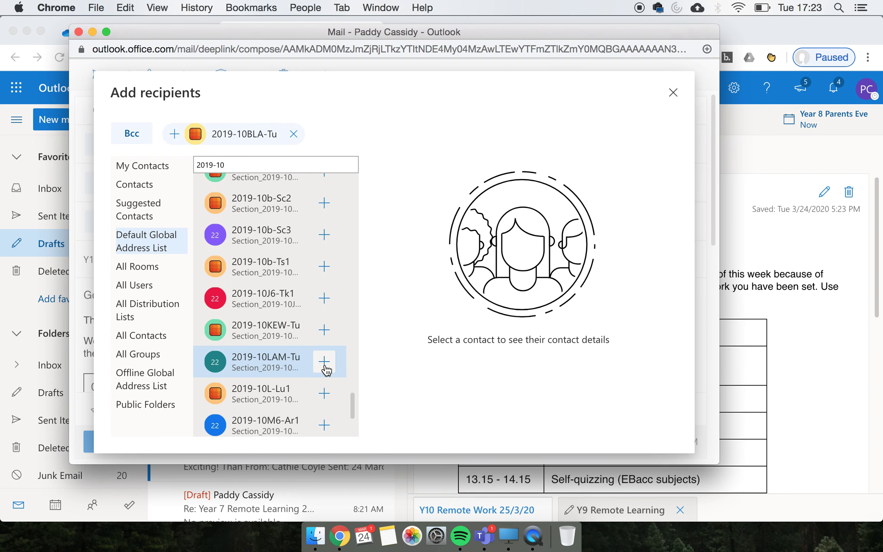
click(324, 330)
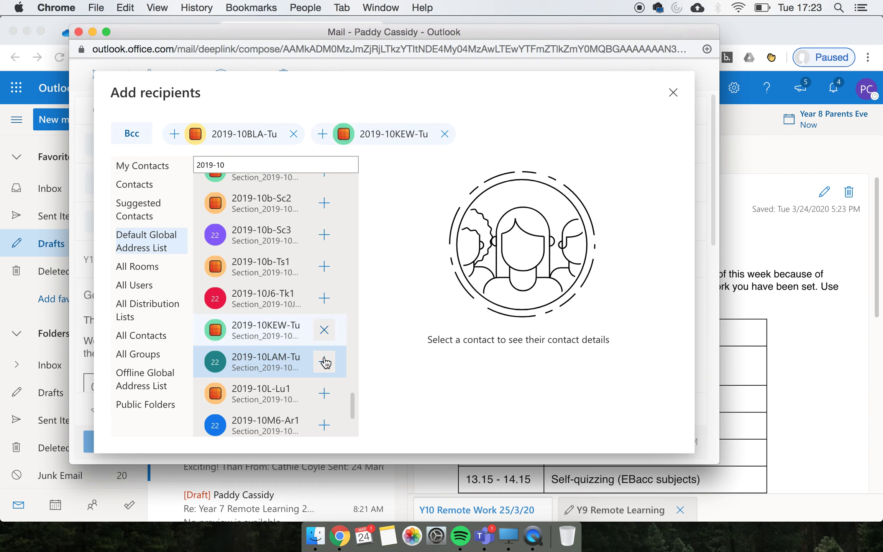
click(325, 362)
scroll(325, 363, down, 4)
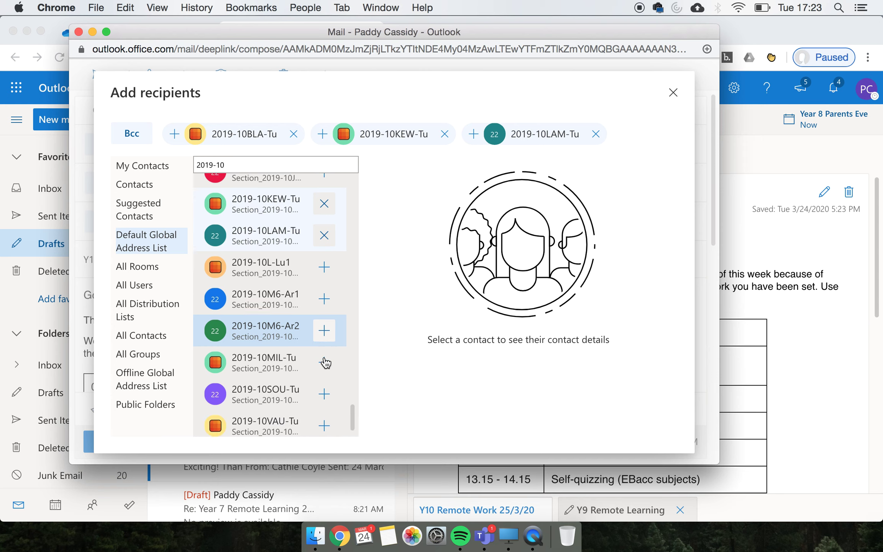
click(324, 359)
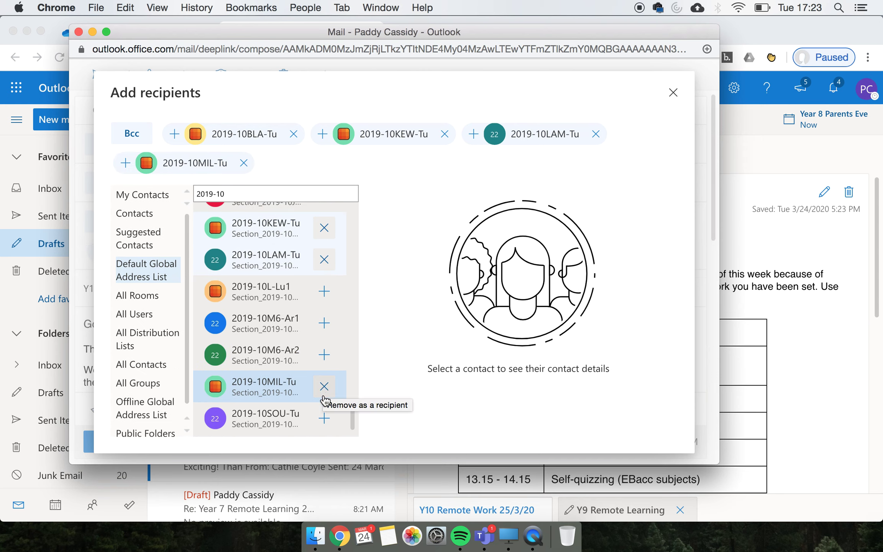
click(324, 418)
scroll(324, 421, down, 1)
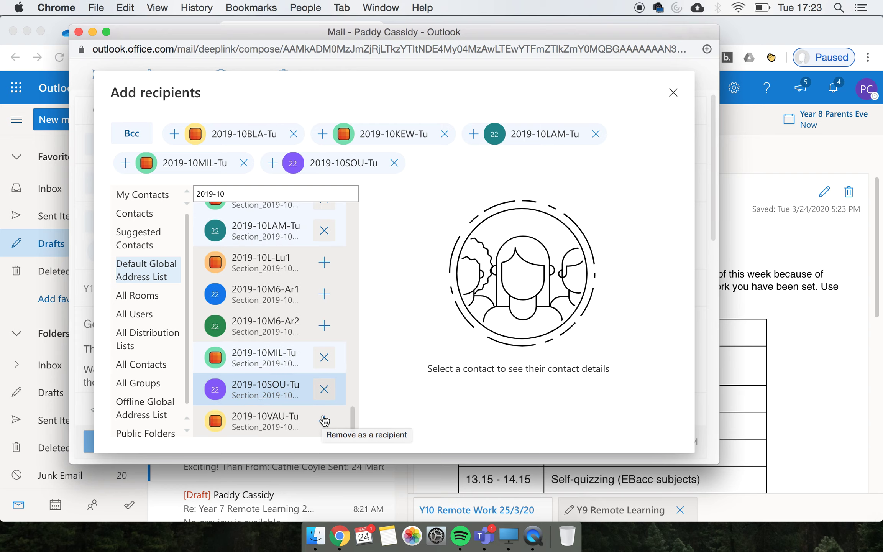
click(324, 422)
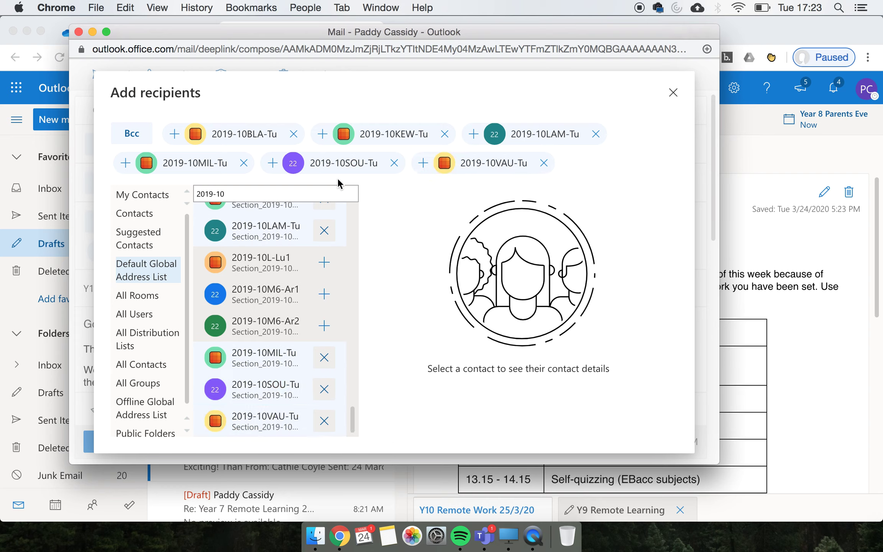
click(673, 92)
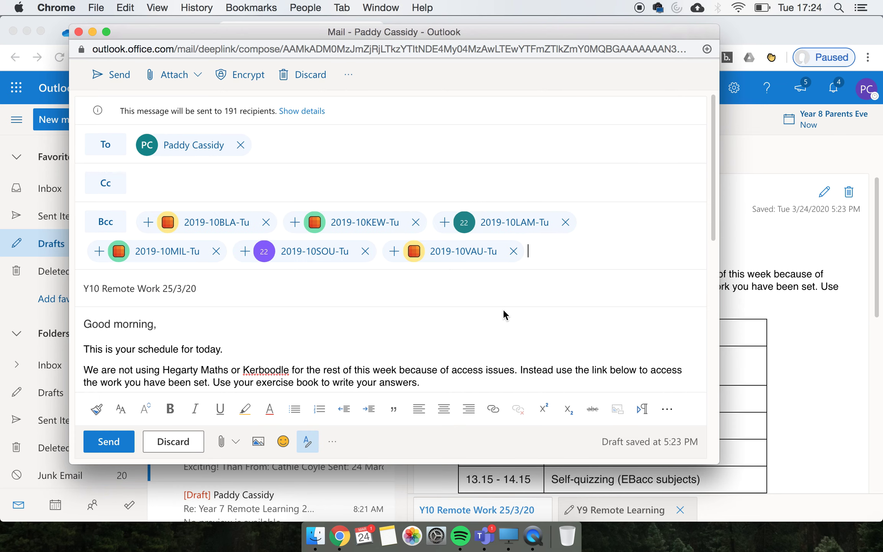
Add two individual staff members to Bcc by searching their names
text(can)
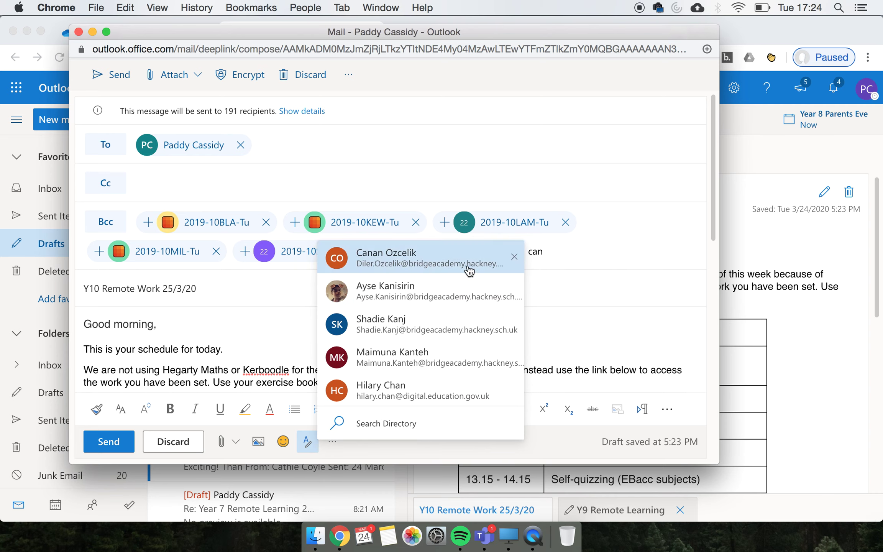
click(455, 257)
text(ali)
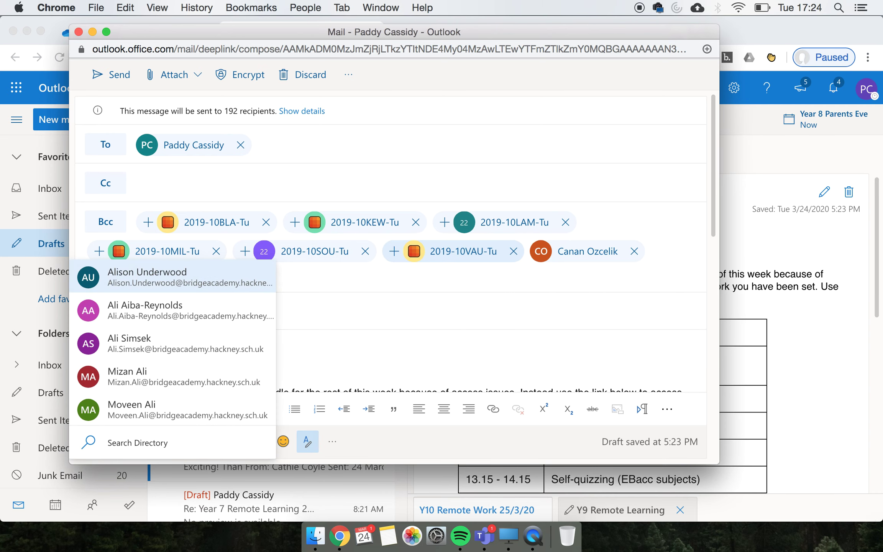
click(193, 311)
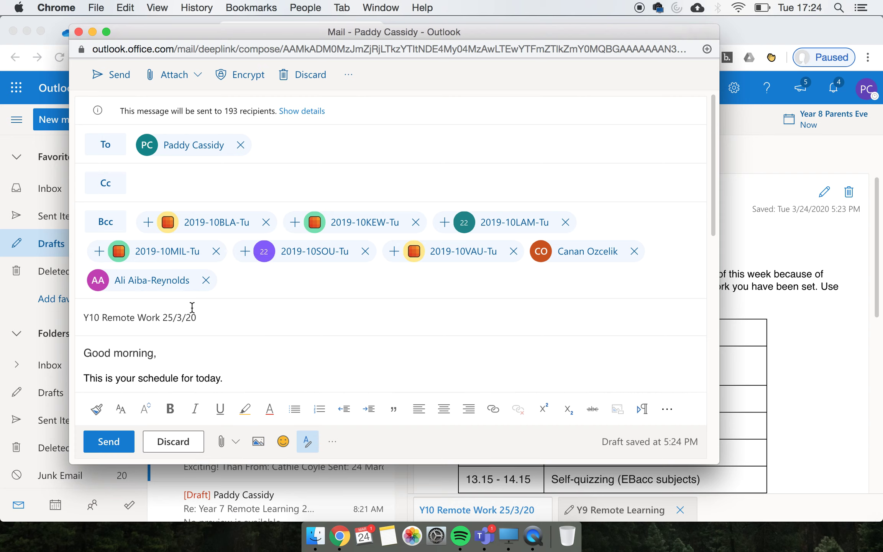
Add the SeniorLeadershipTeam group to Bcc, bringing the draft to 205 recipients
text(sen)
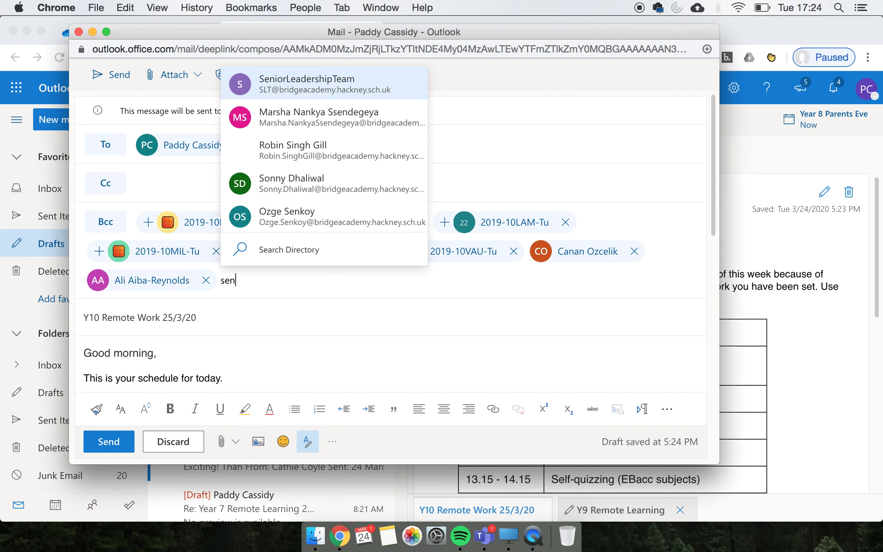
click(344, 82)
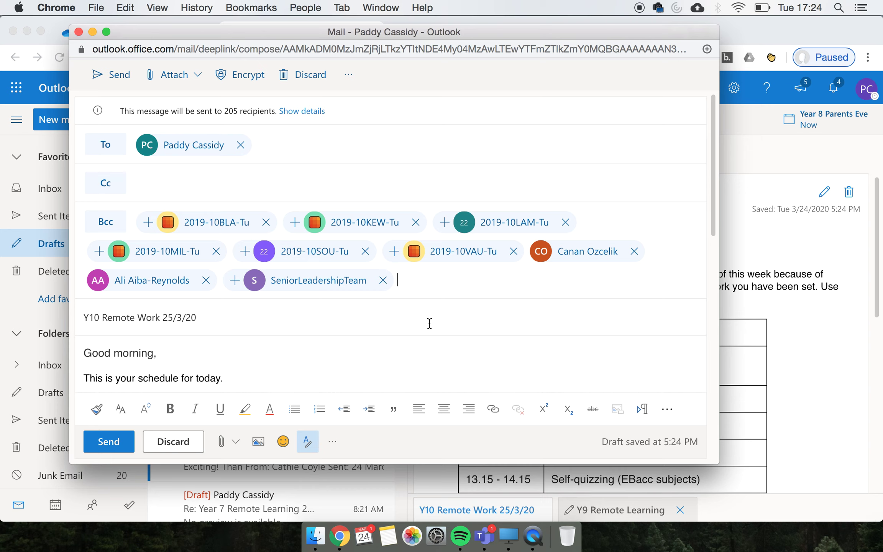
scroll(394, 336, down, 3)
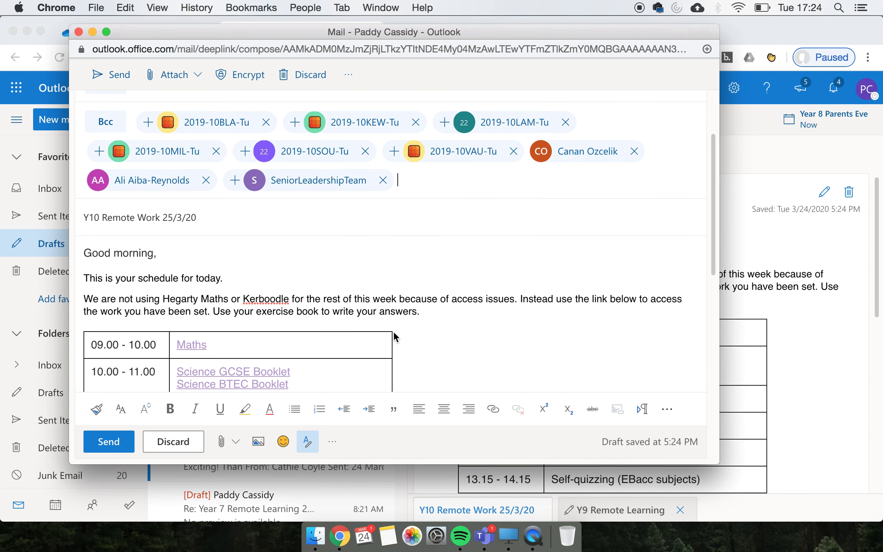
scroll(394, 334, down, 1)
scroll(393, 335, up, 5)
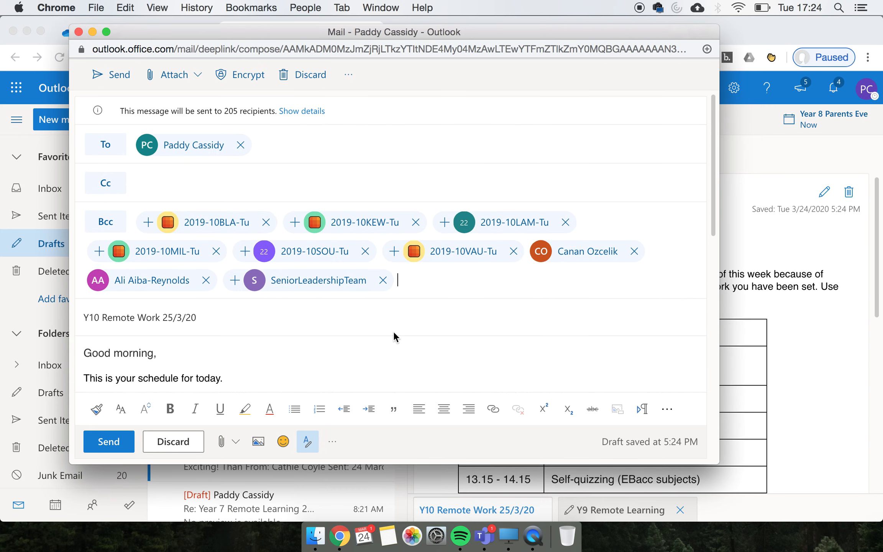
scroll(393, 332, down, 1)
scroll(394, 333, up, 1)
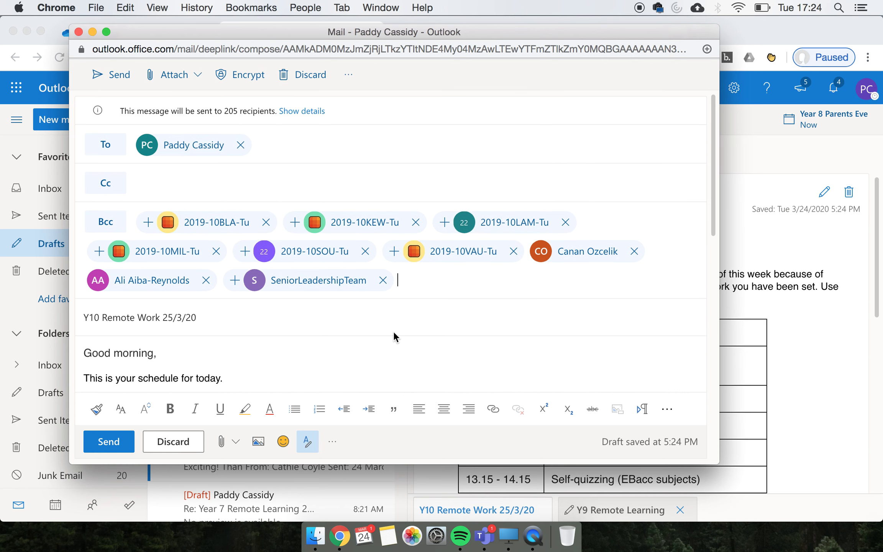